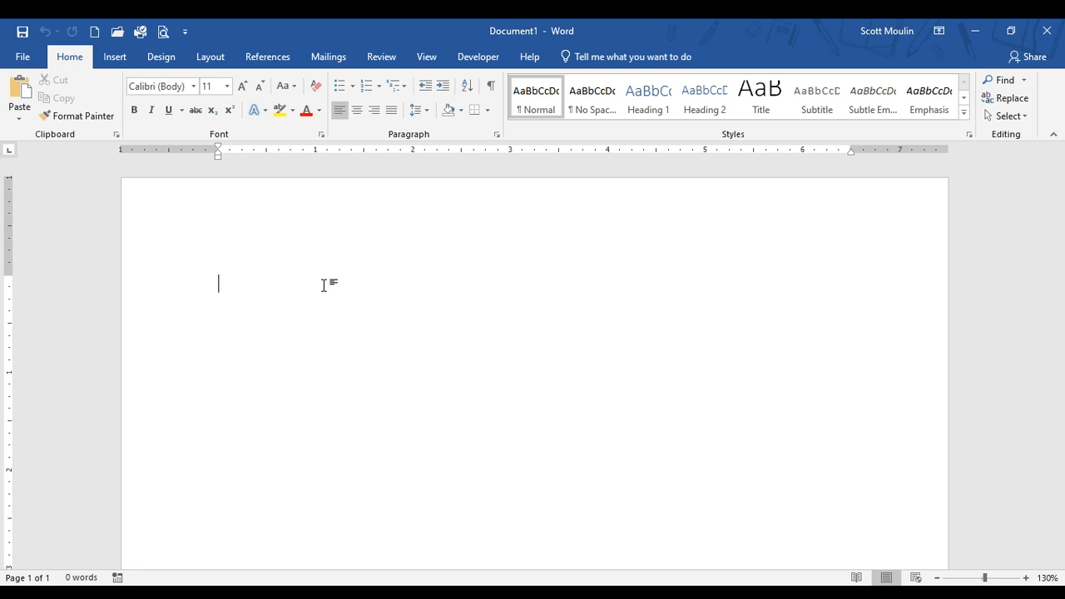
Step: Write the quotation "Pushing leaves with mechanical air is not the same as hearing the wind blow through the trees." in the blank document
type("\"W")
type("h")
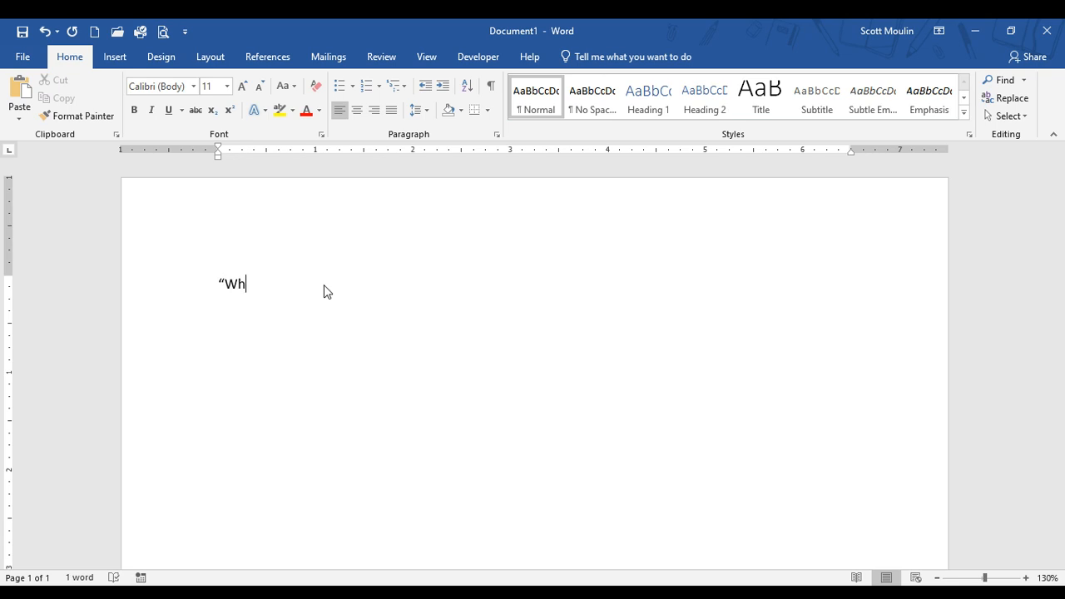
key("BackSpace")
key("BackSpace")
type("Pushing leaves with mechan")
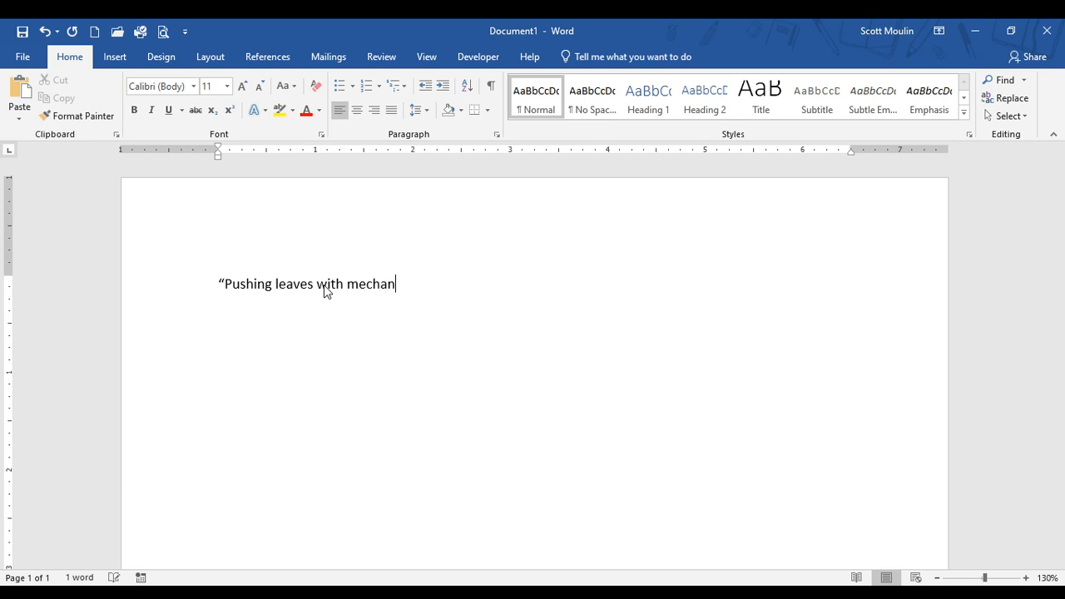
type("ical air is not")
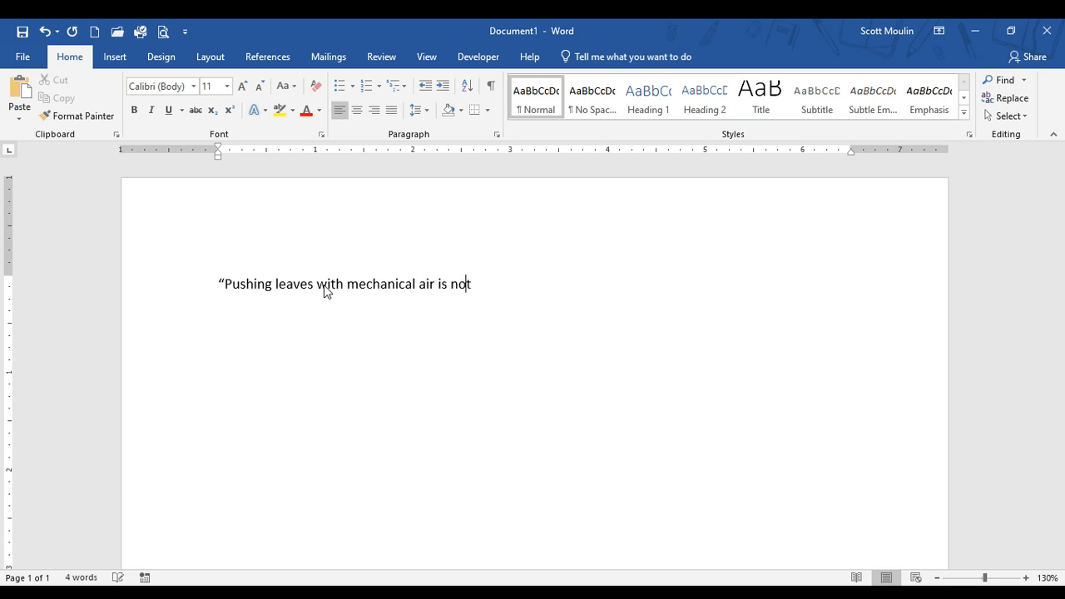
type(" the same as hear")
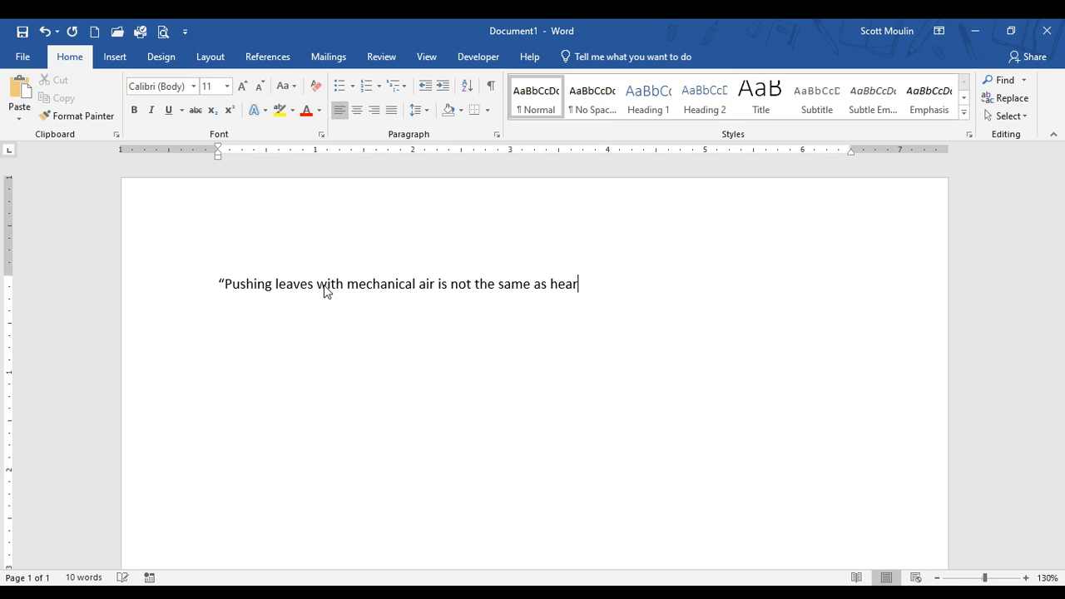
type("ing the wind blow throug")
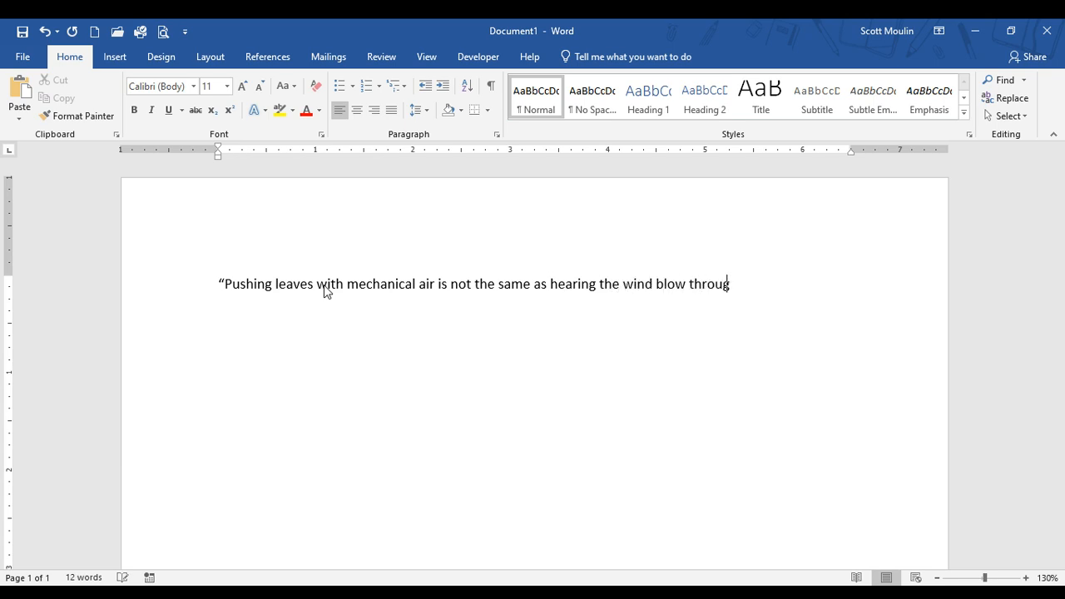
type("h the trees.\"")
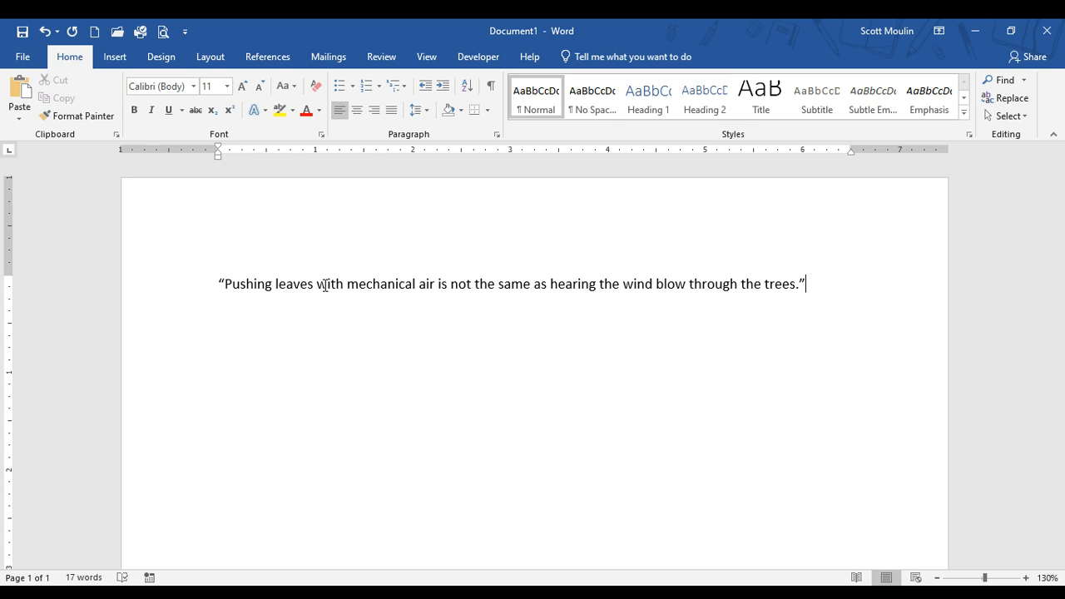
Step: Check the source lists in the Source Manager and close it
left_click(274, 58)
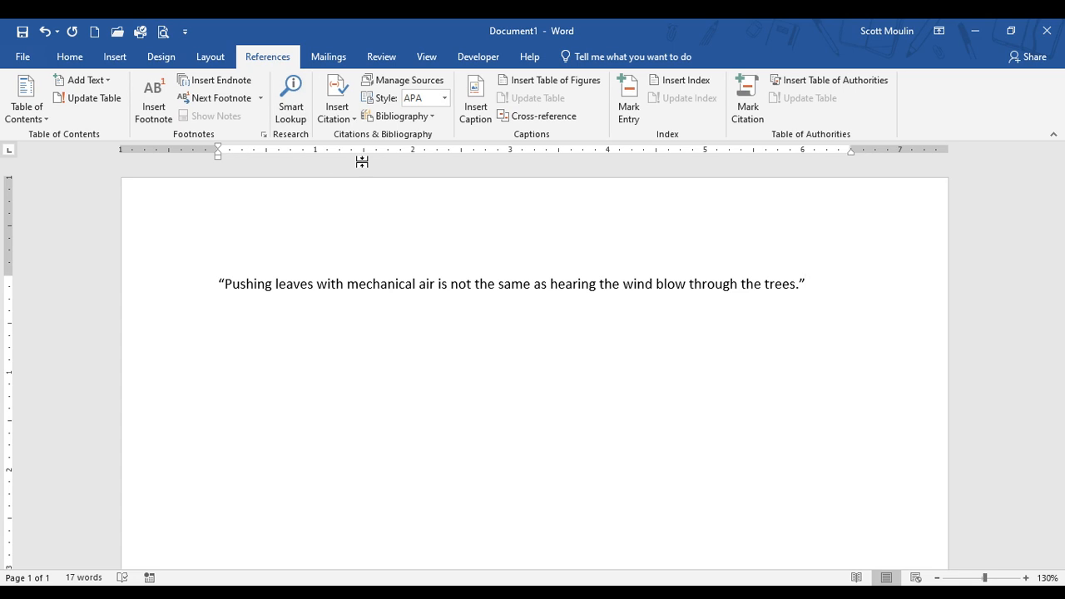
left_click(426, 83)
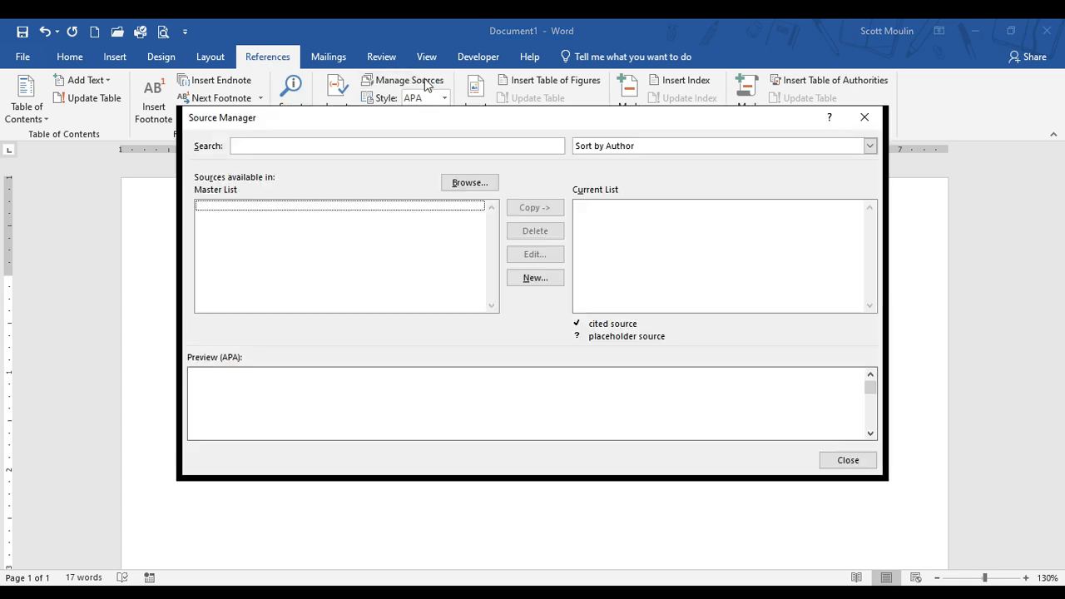
left_click(865, 118)
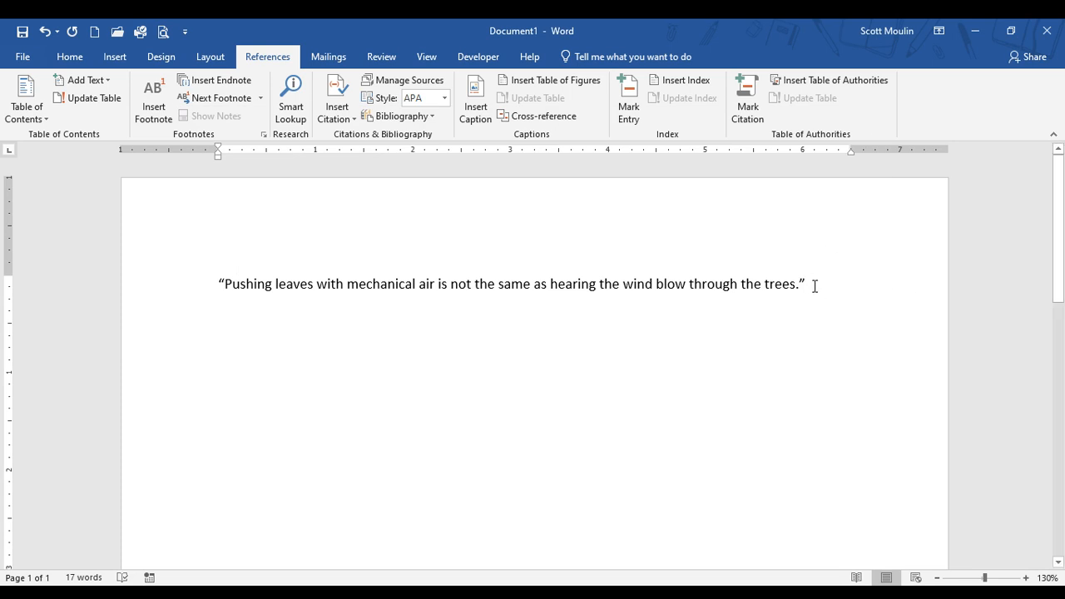
left_click(336, 122)
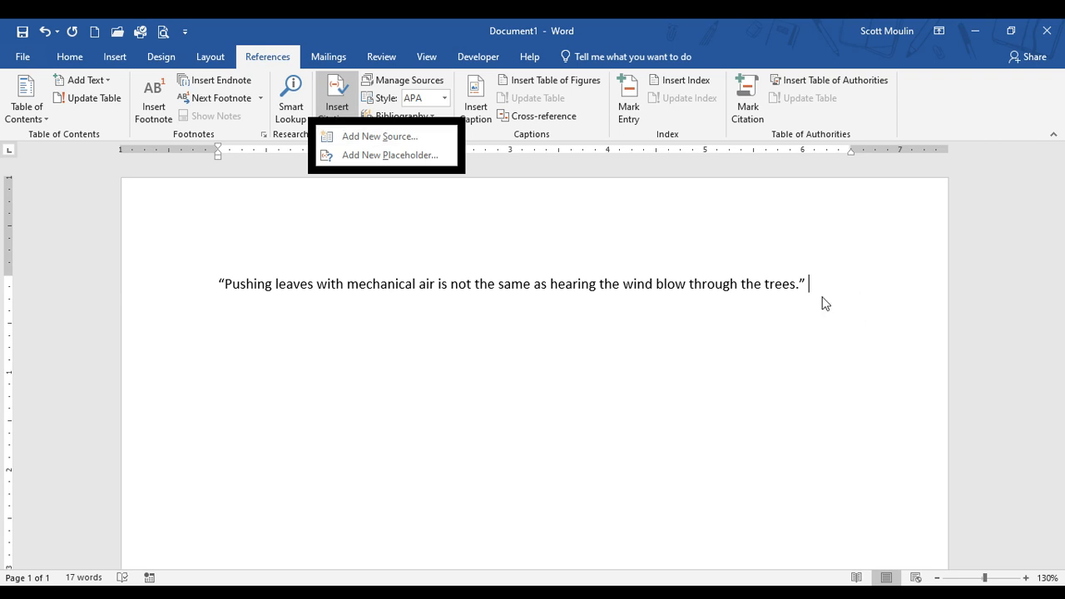
left_click(407, 135)
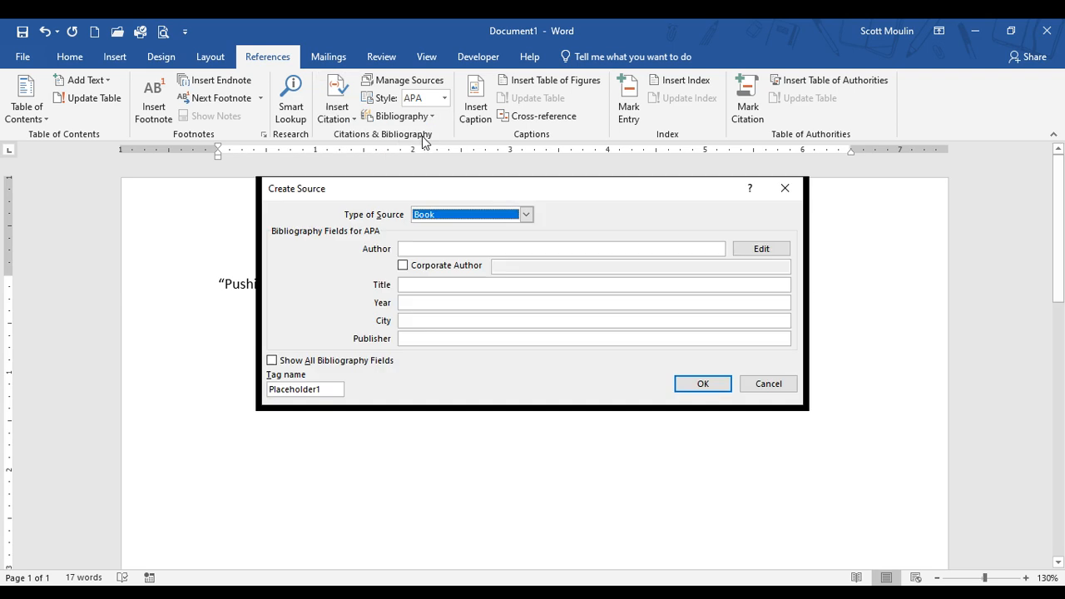
left_click(434, 214)
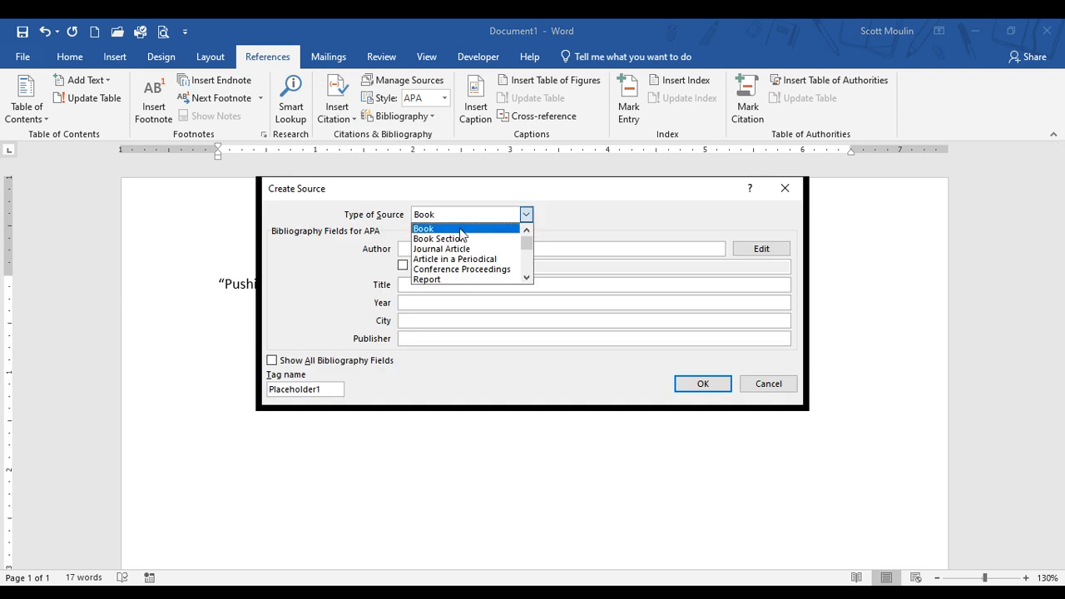
left_click(460, 230)
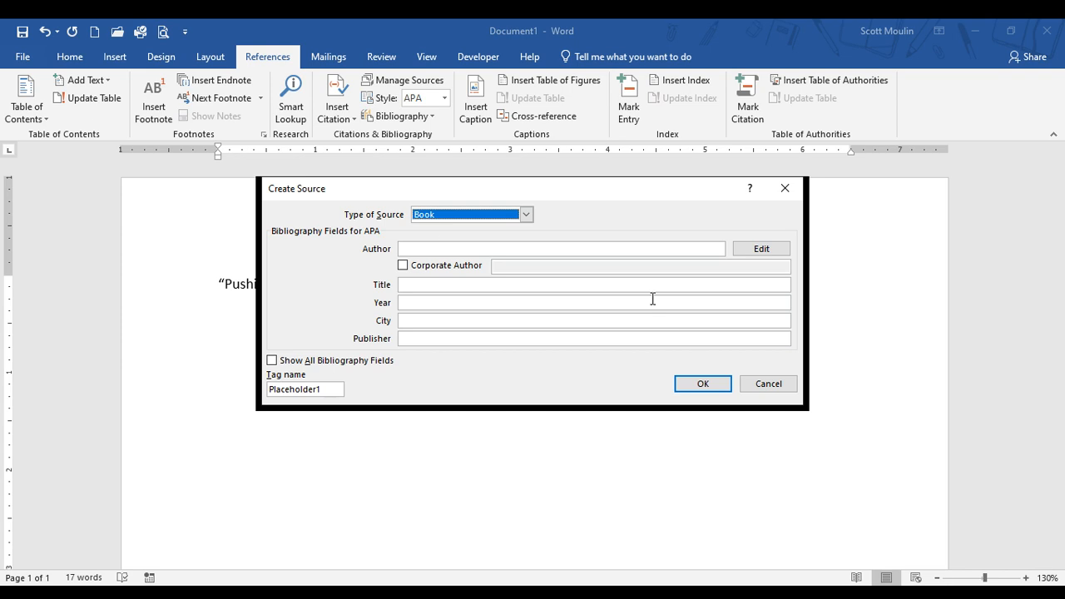
left_click(761, 388)
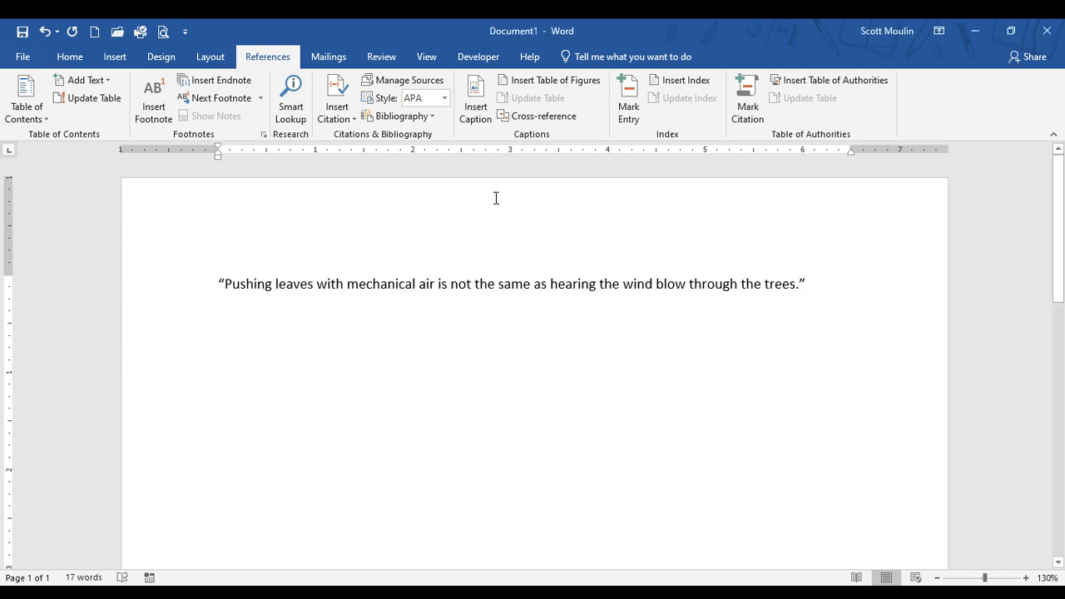
Step: Set the citation style to MLA and start a new citation source of type Book after the quotation
left_click(445, 97)
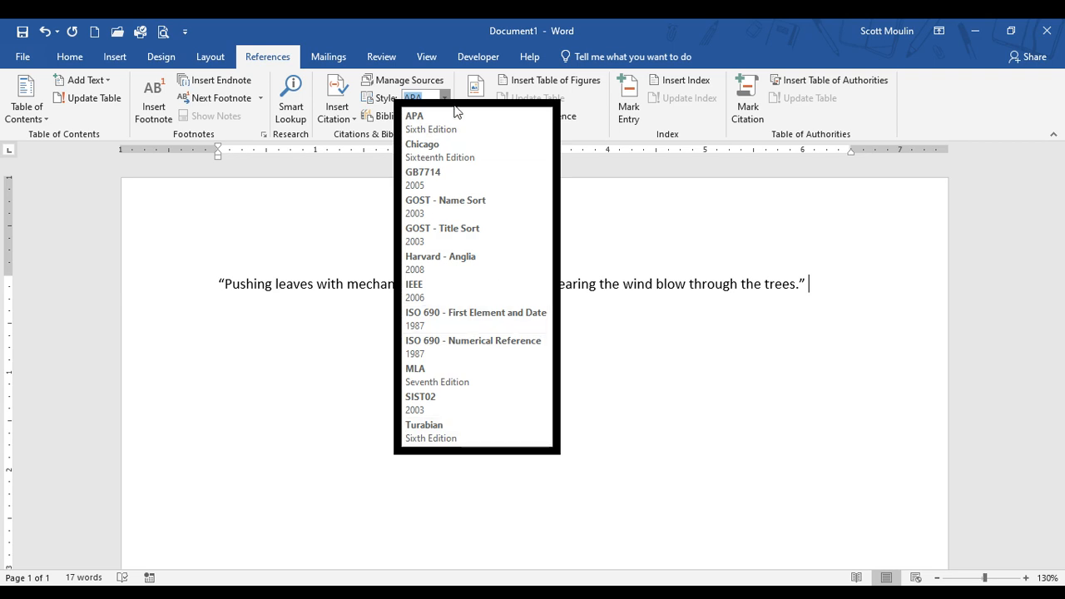
left_click(495, 376)
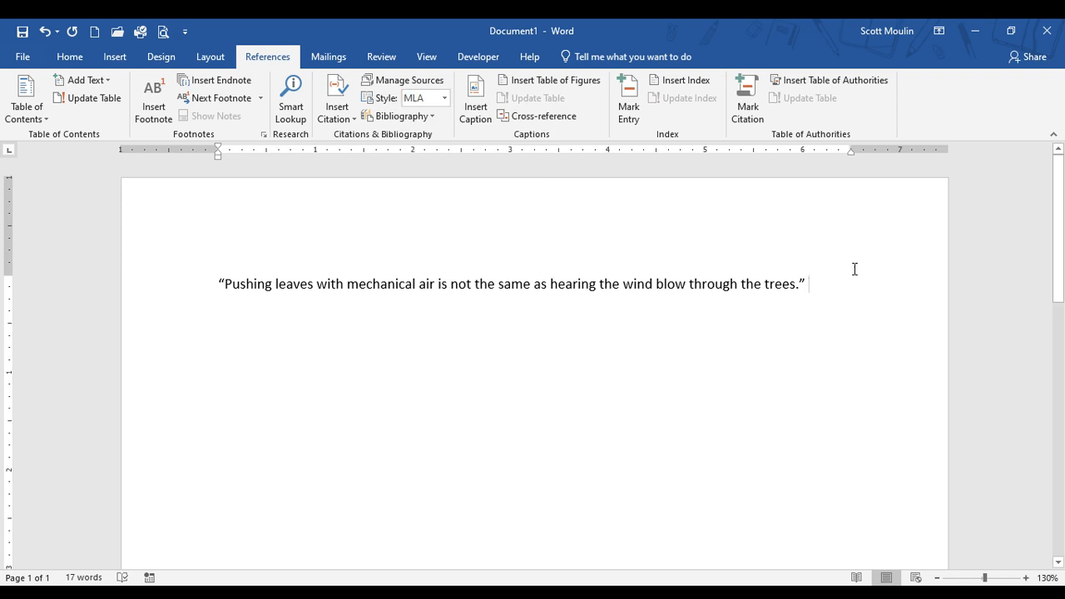
left_click(333, 112)
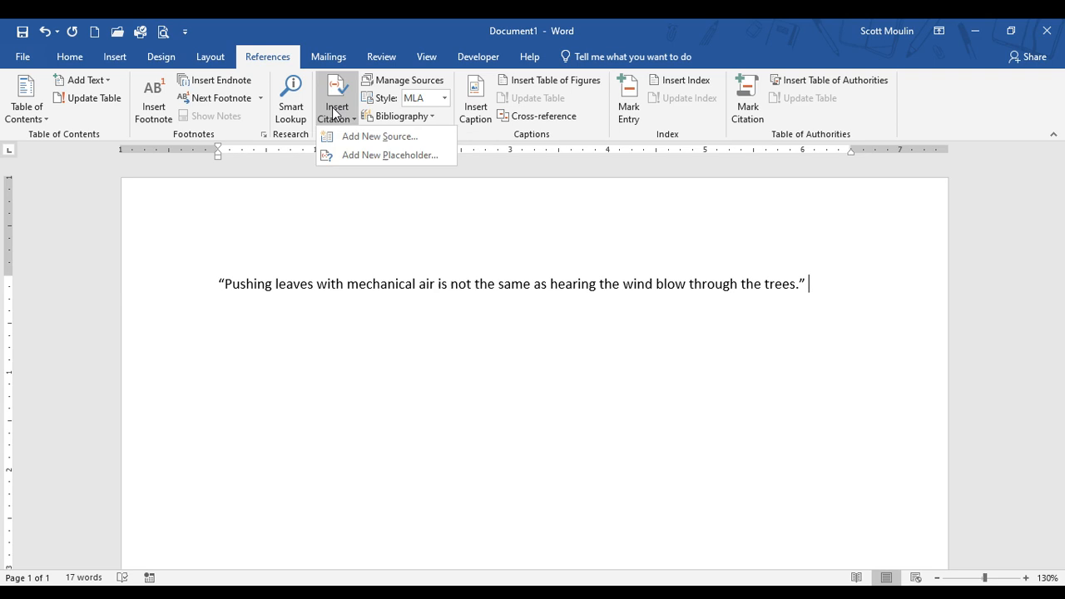
left_click(381, 141)
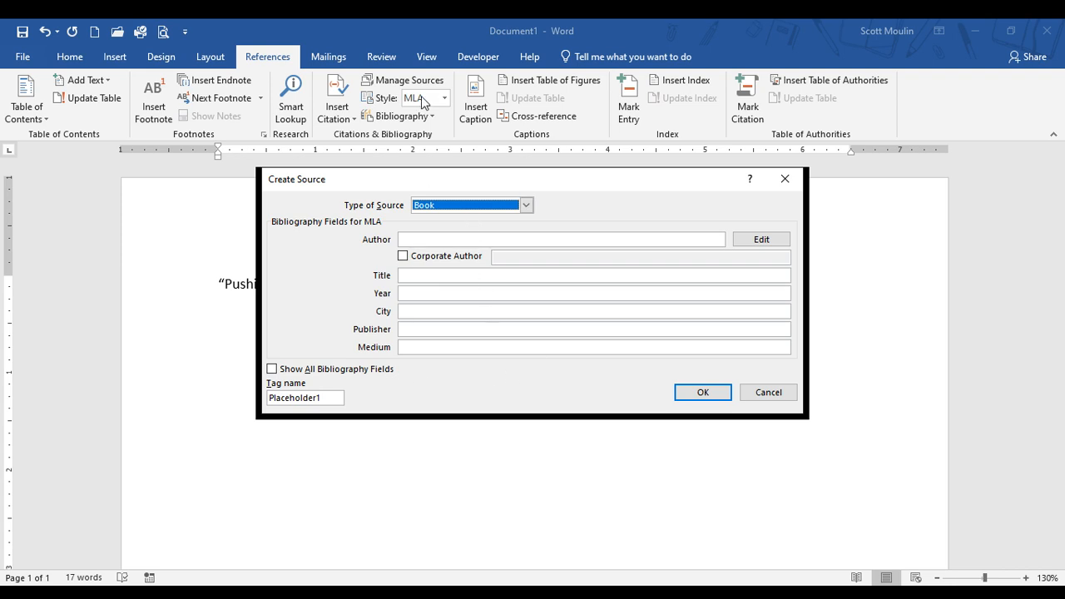
left_click(460, 204)
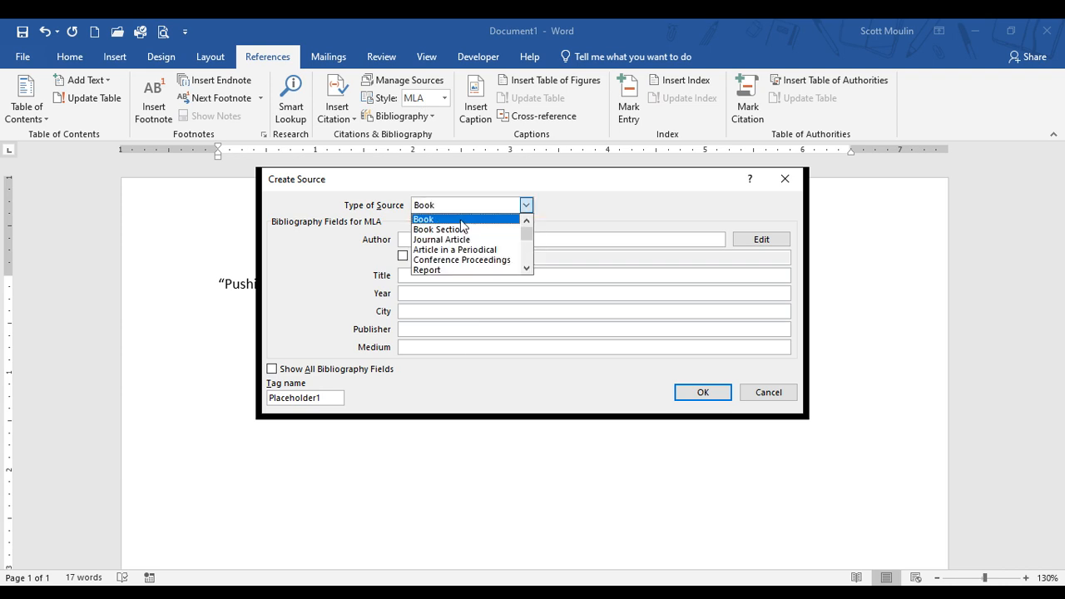
left_click(463, 220)
Step: Enter Robert Fulghum as the author of the book source
left_click(476, 239)
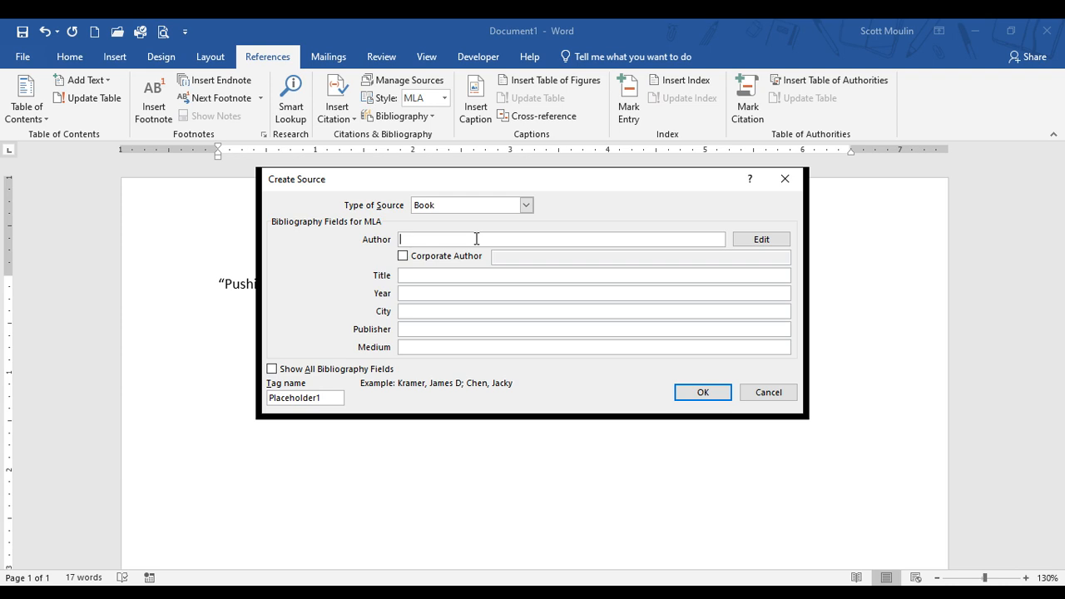
type("Rolbert Fulghum")
left_click(405, 239)
key("Delete")
type("o")
left_click(506, 275)
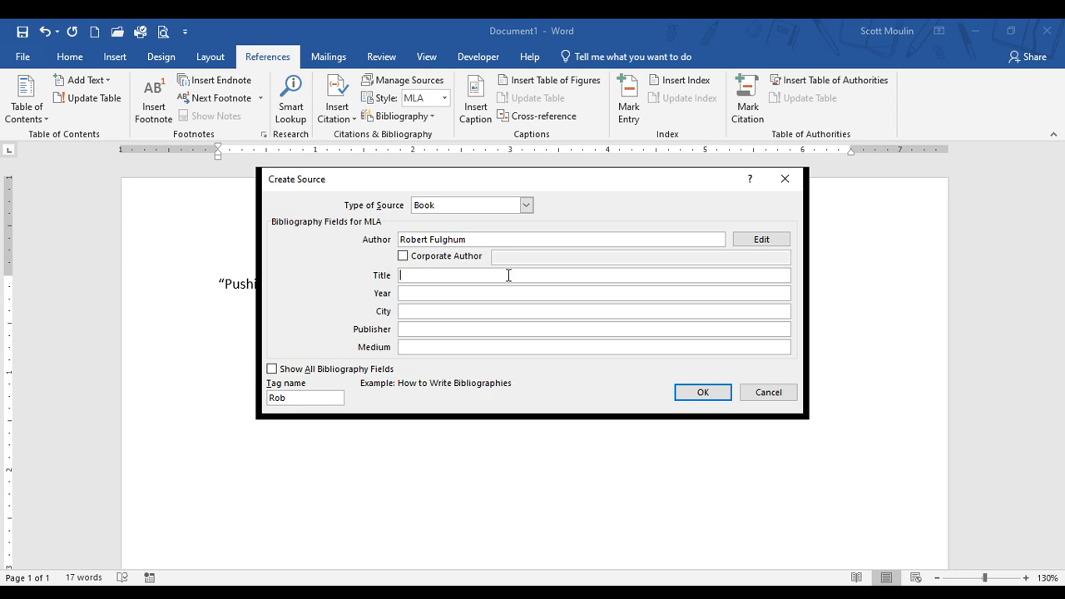
left_click(478, 239)
Step: Enter "All I really need to know I learned in Kindergarten" as the title of the book source
left_click(427, 275)
type("All I really need to know I learned in Kindergarten")
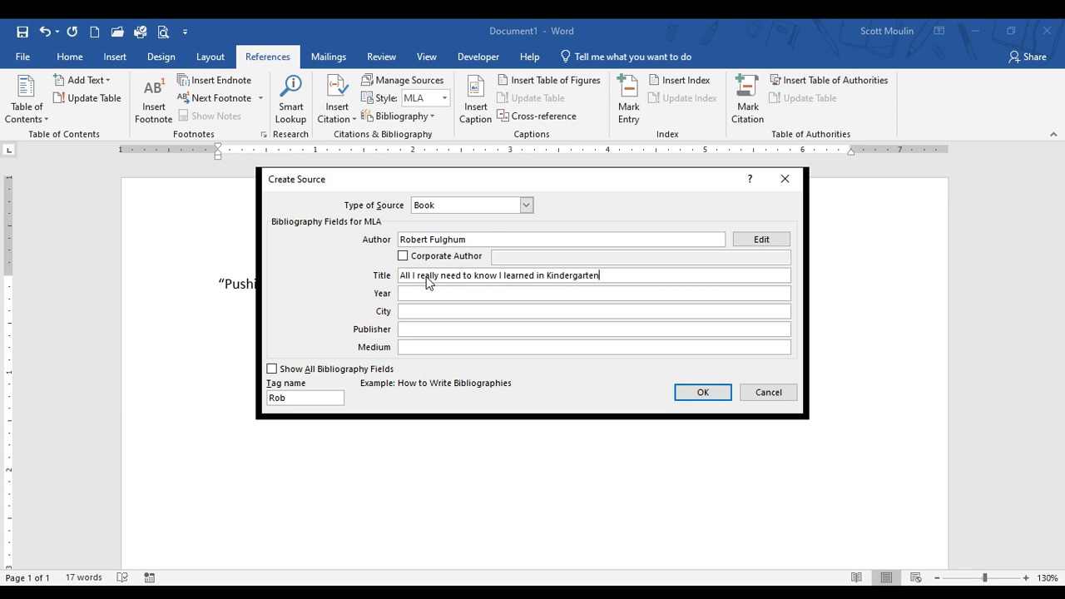
Step: Complete the source with year 2003, city Toronto, publisher Random House and medium Print, and insert its citation
left_click(422, 289)
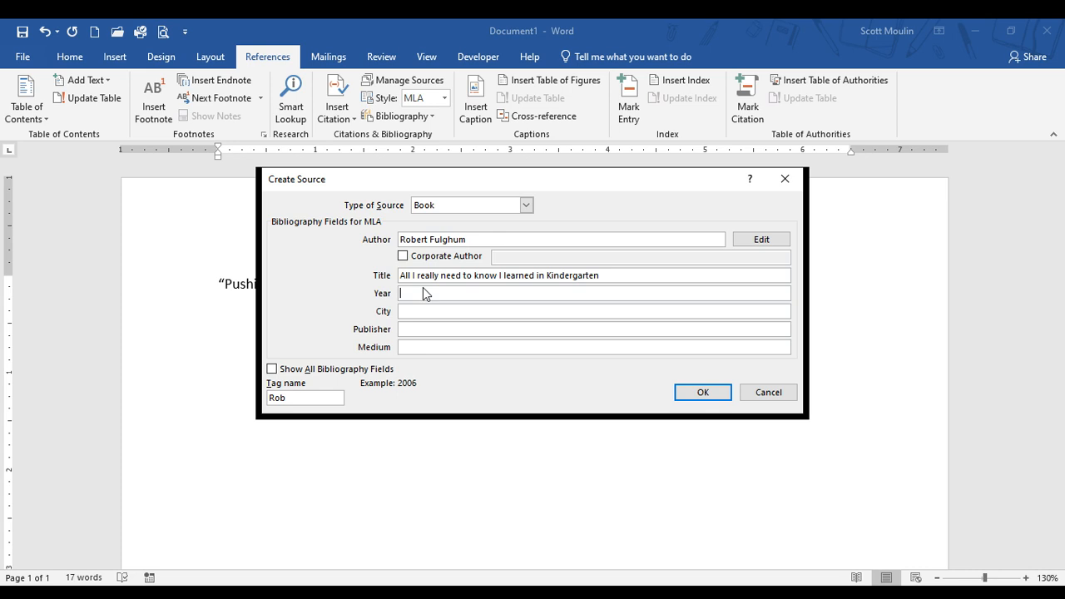
type("003")
left_click(478, 310)
type("Toronto")
key("Tab")
type("Random House")
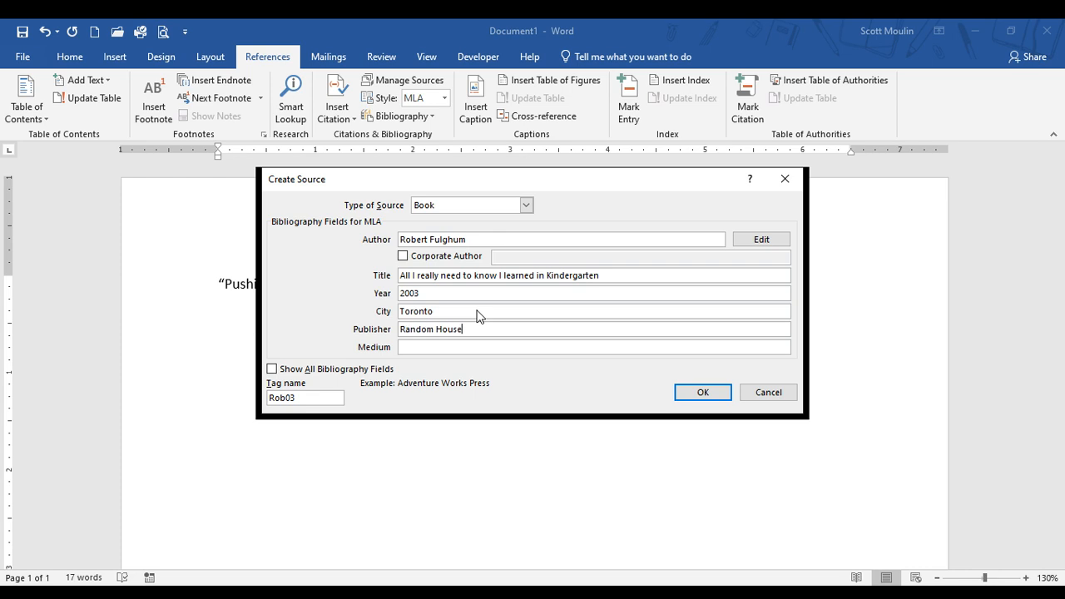
key("Tab")
left_click(702, 393)
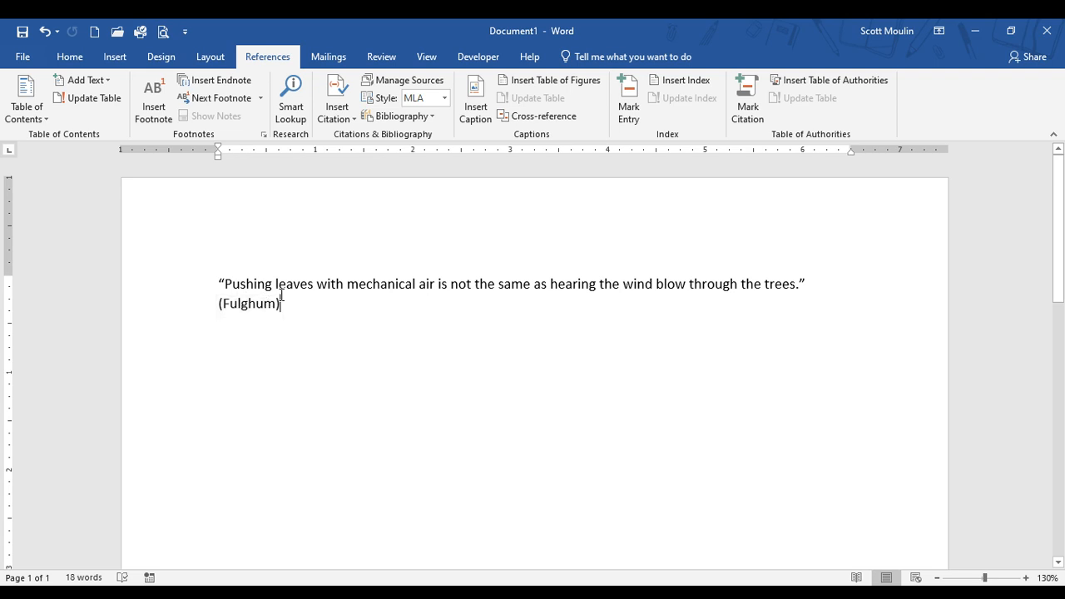
Step: Review the book source's bibliography details in the Source Manager and close it without changing any field
left_click(406, 82)
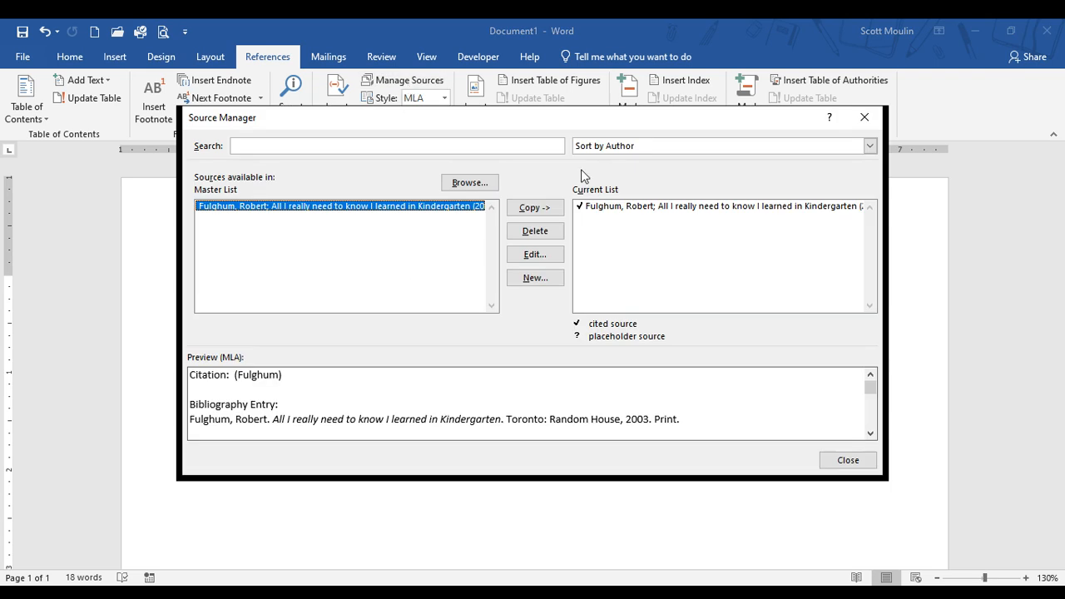
left_click(537, 254)
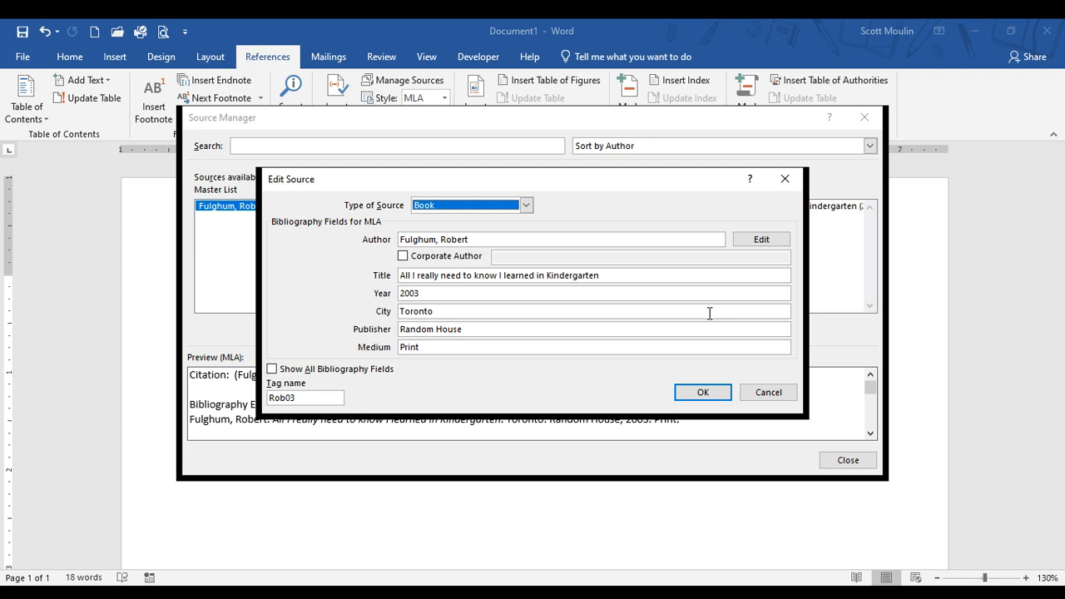
left_click(722, 391)
left_click(847, 460)
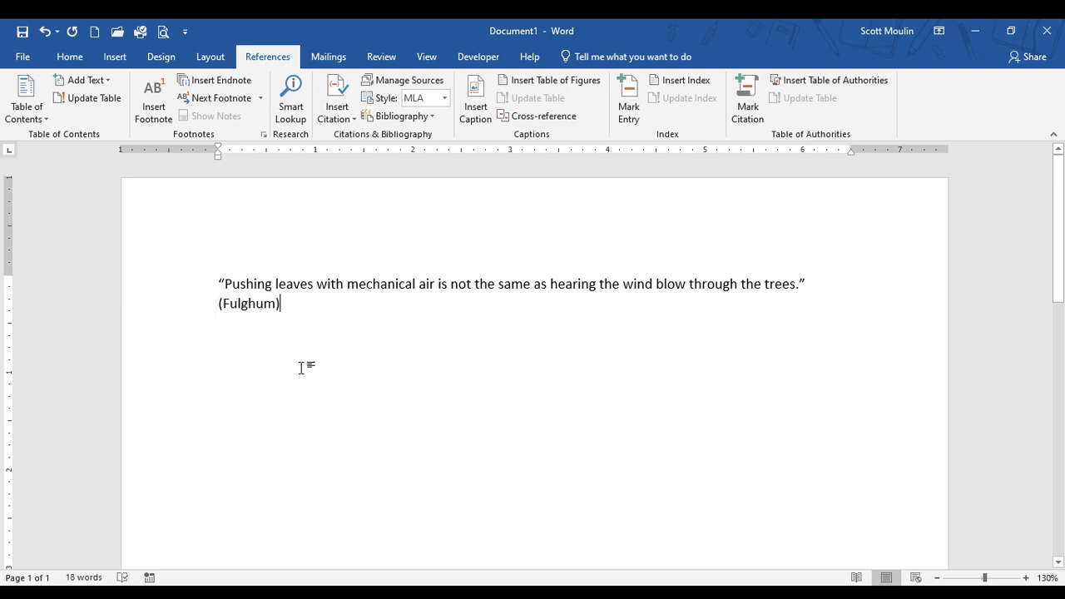
Step: Add two new lines below the citation and look over the built-in bibliography formats without inserting one
key("Return")
key("Return")
left_click(398, 116)
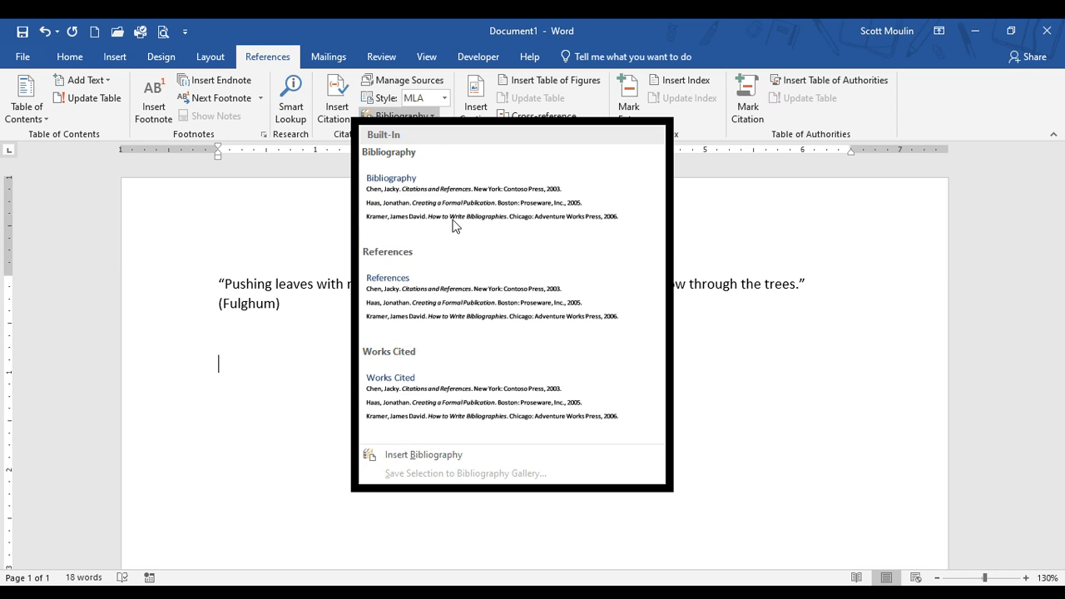
left_click(269, 58)
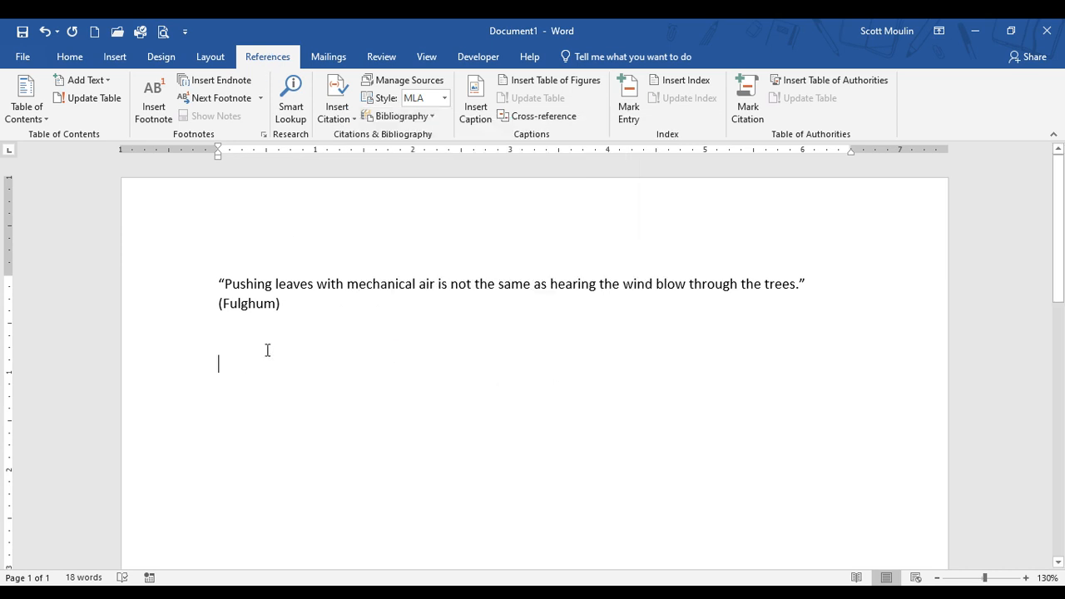
Step: Insert a page break on the empty line below the citation to start a second page
double_click(252, 412)
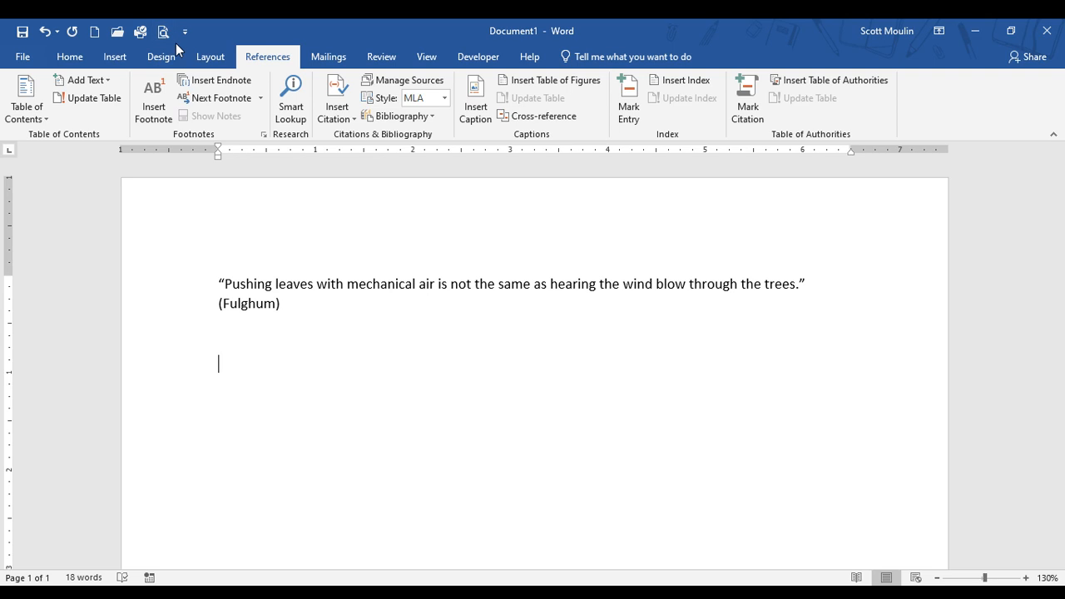
left_click(119, 57)
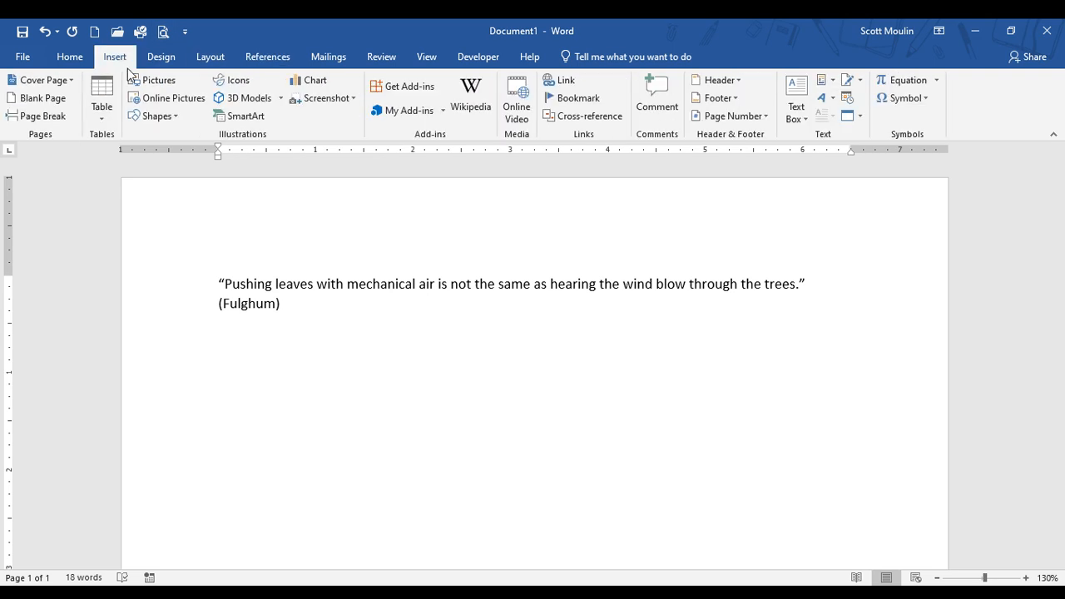
left_click(43, 118)
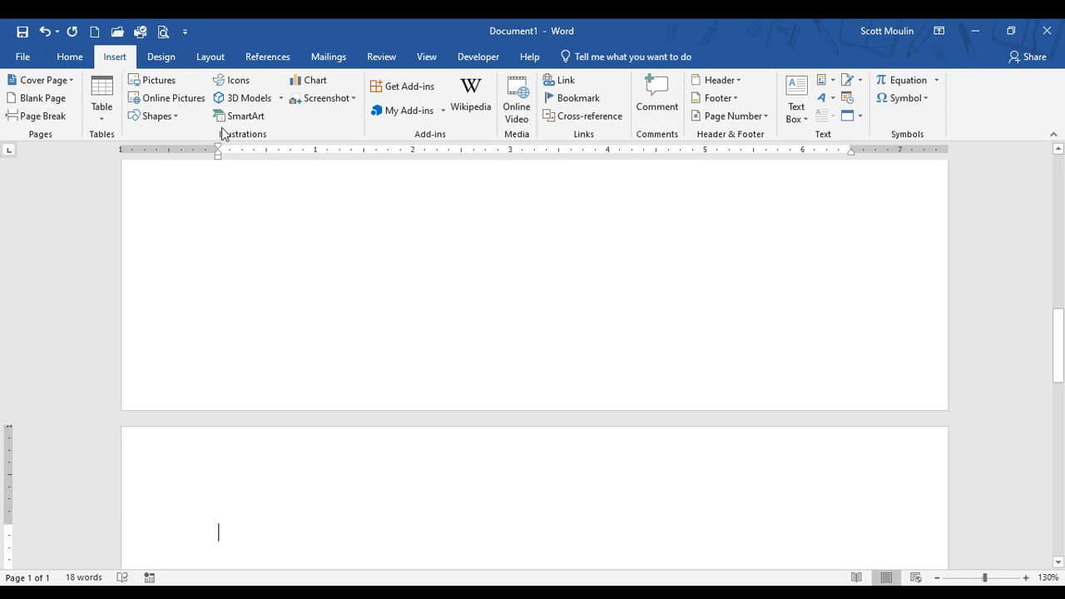
Step: Show the formatting marks and check the page break placed below the citation on the first page
left_click(70, 57)
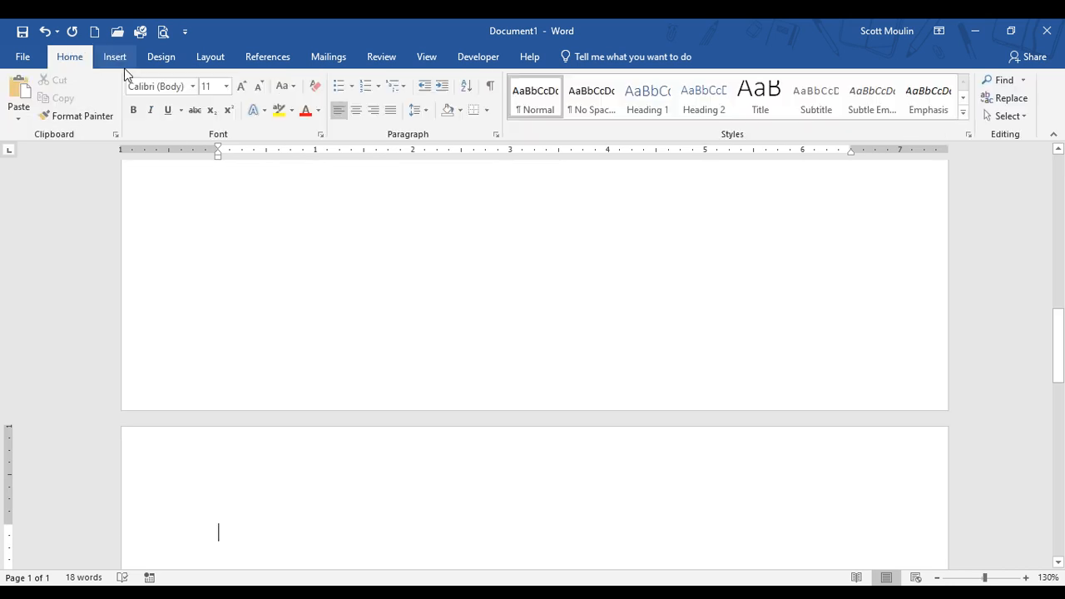
left_click(489, 86)
scroll(416, 266, "up", 6)
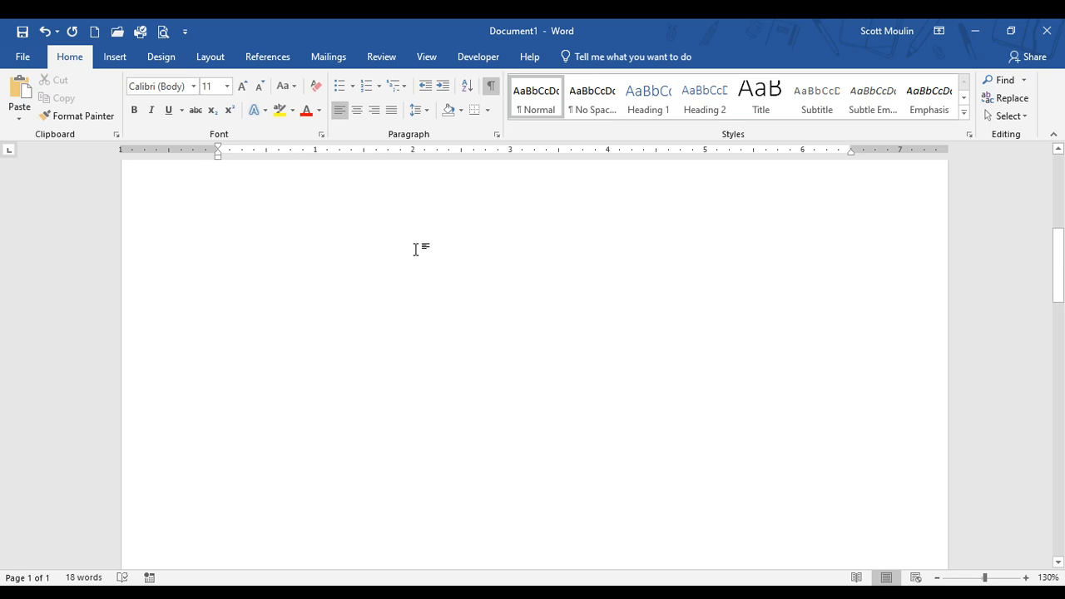
scroll(418, 243, "up", 3)
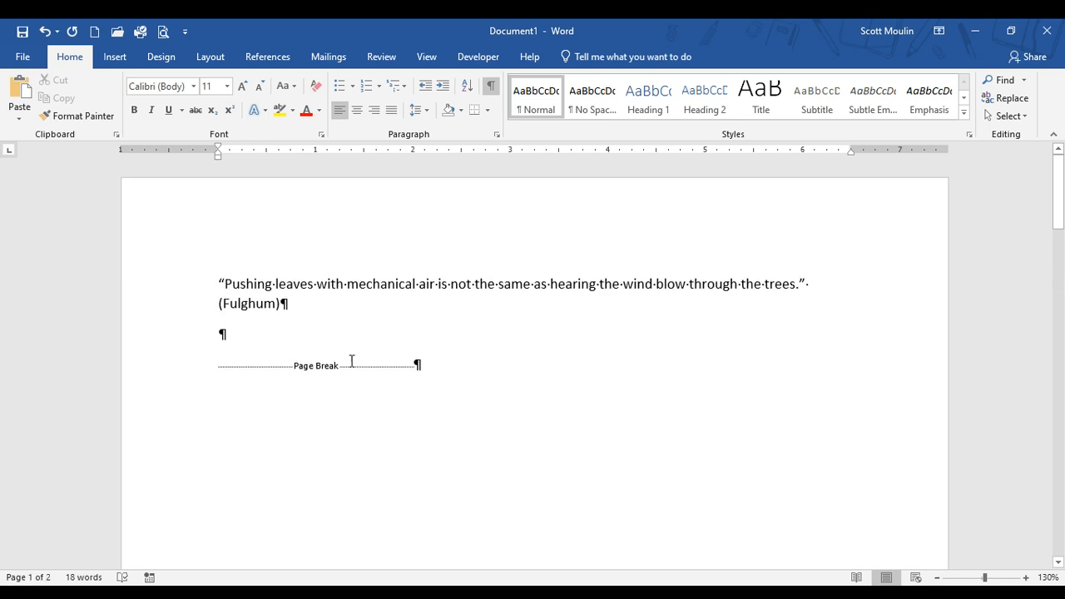
scroll(386, 312, "down", 9)
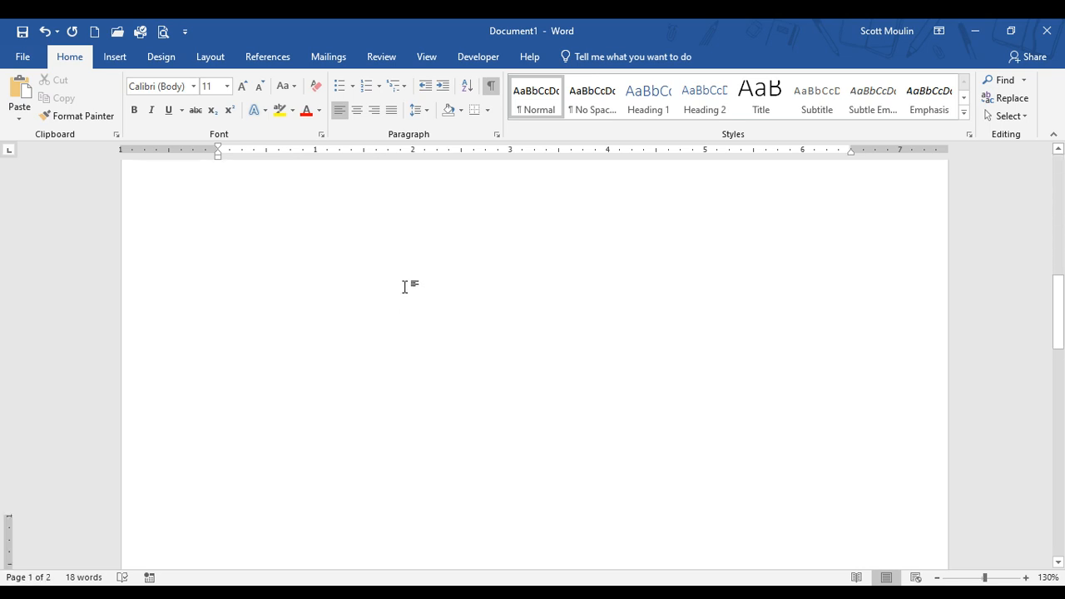
Step: Insert the built-in Works Cited bibliography at the start of the second page
left_click(267, 57)
left_click(390, 121)
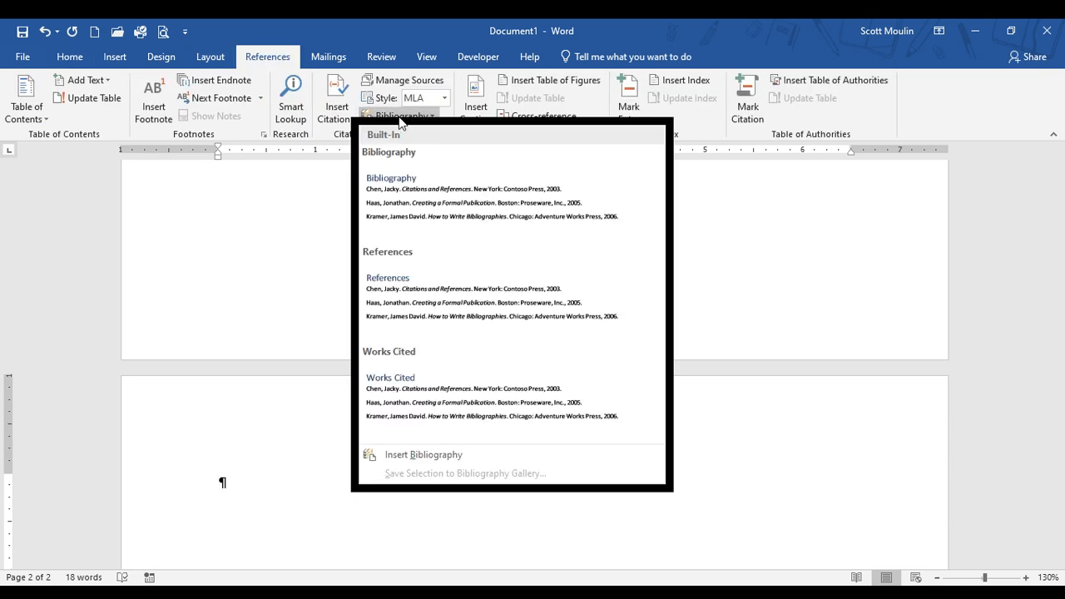
left_click(446, 377)
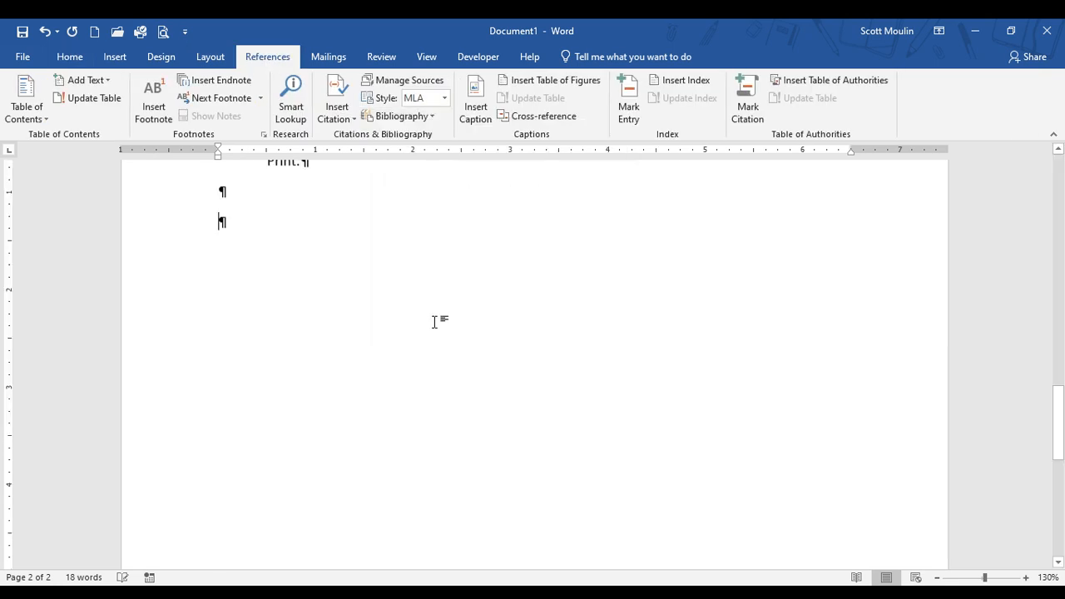
Step: Open the Navigation pane beside the document, hide the formatting marks and return to the citation and bibliography commands
key("ctrl+f")
left_click(69, 56)
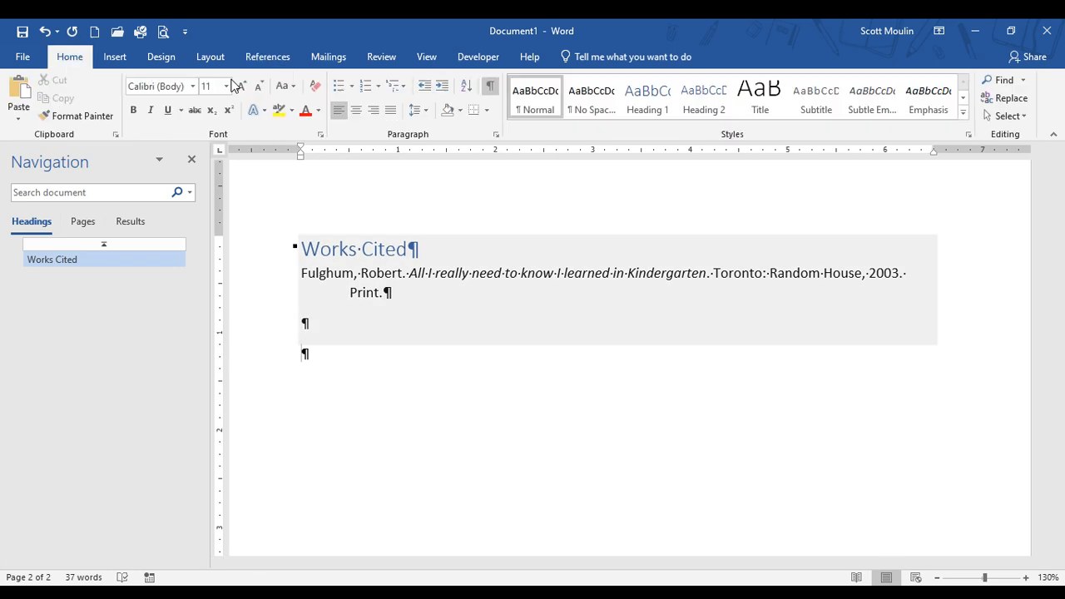
left_click(490, 86)
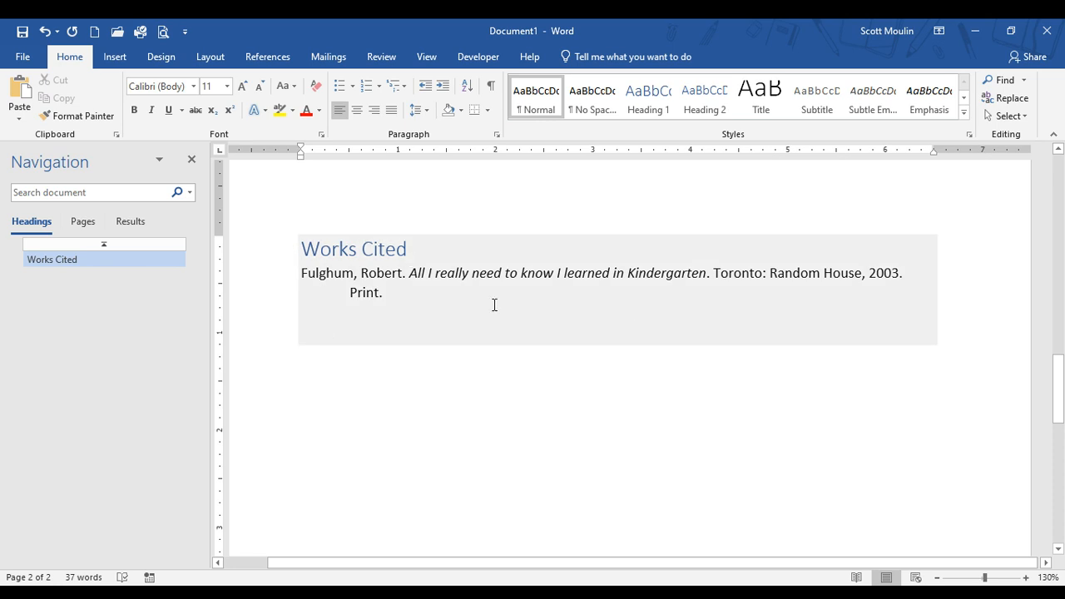
left_click(265, 58)
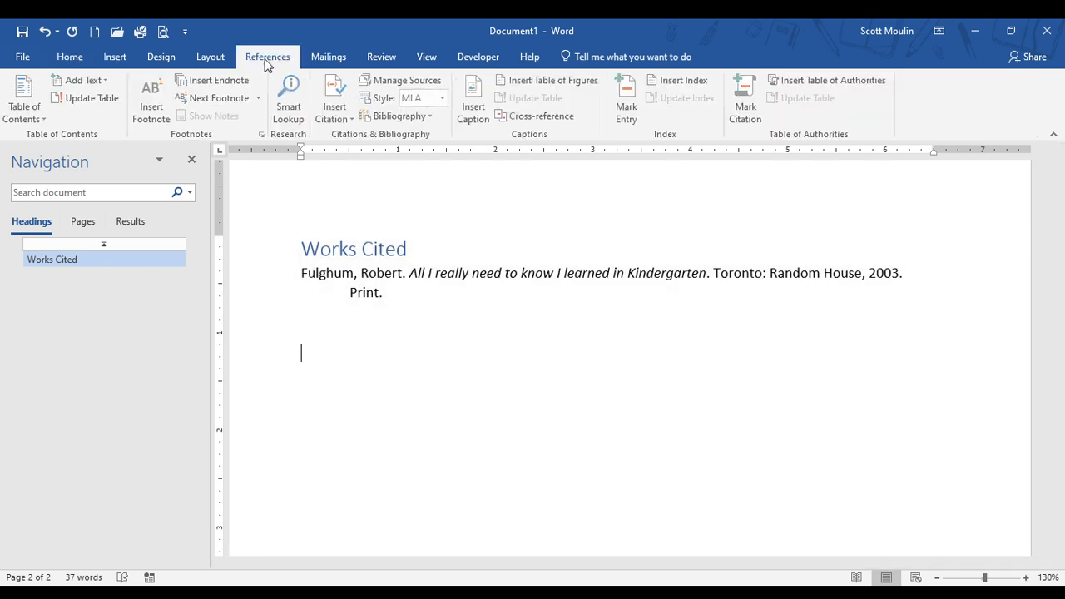